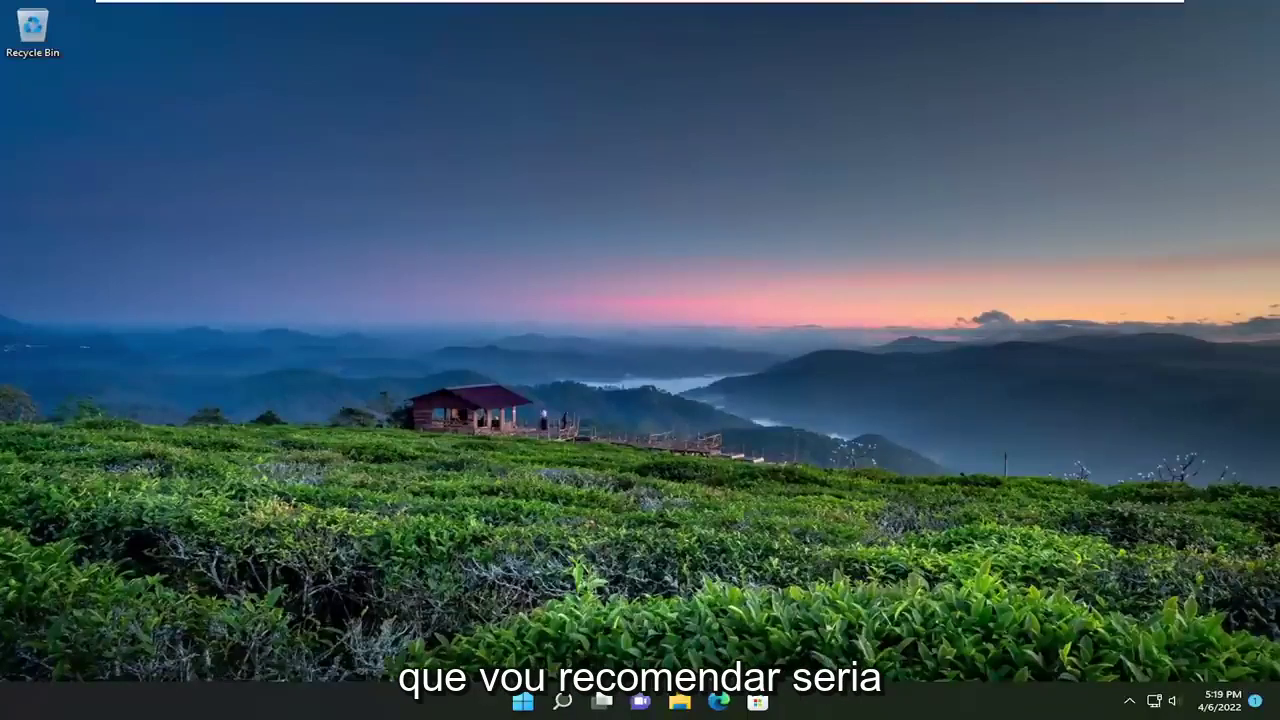
left_click(565, 703)
type("control panel")
left_click(425, 380)
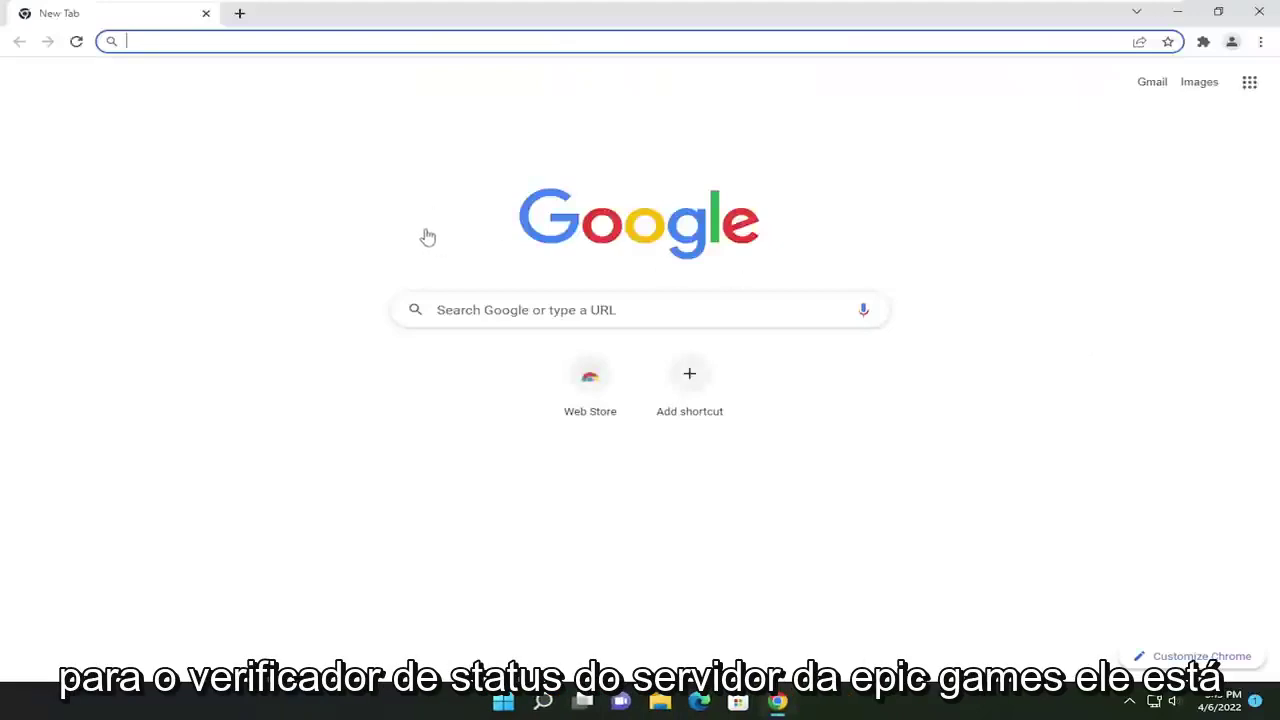
type("https://status.epicgames.com/")
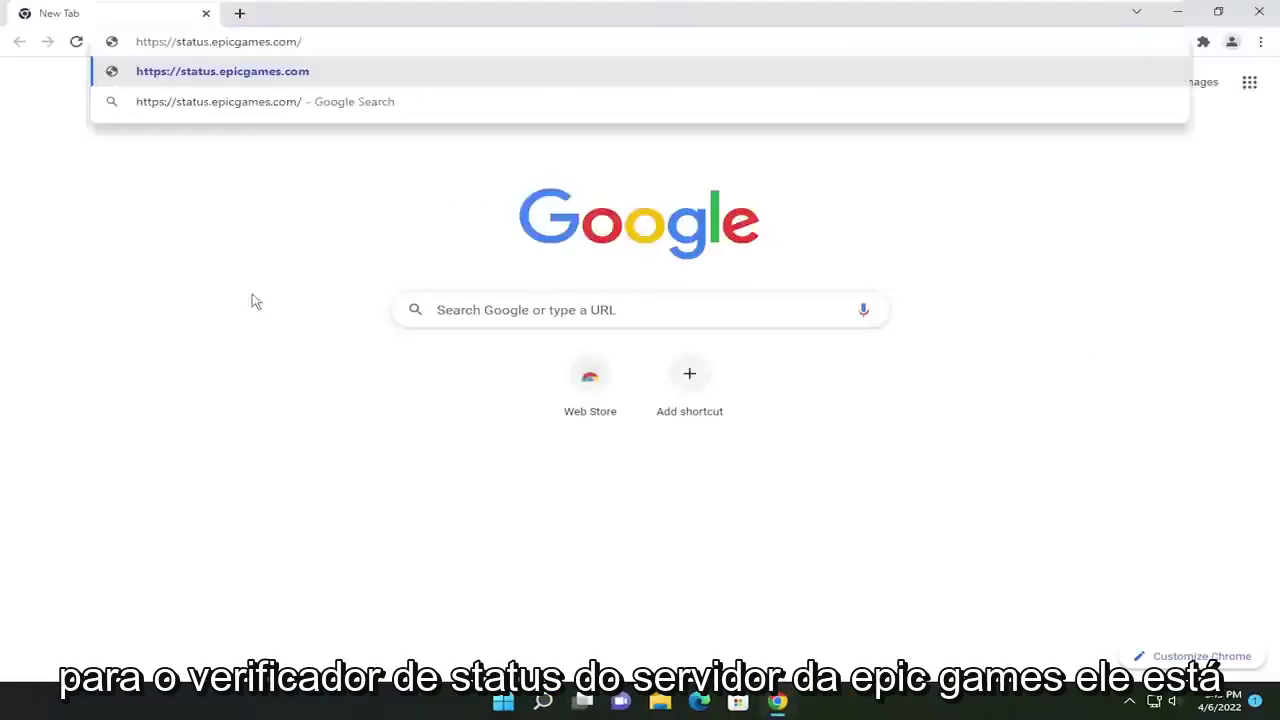
key("Return")
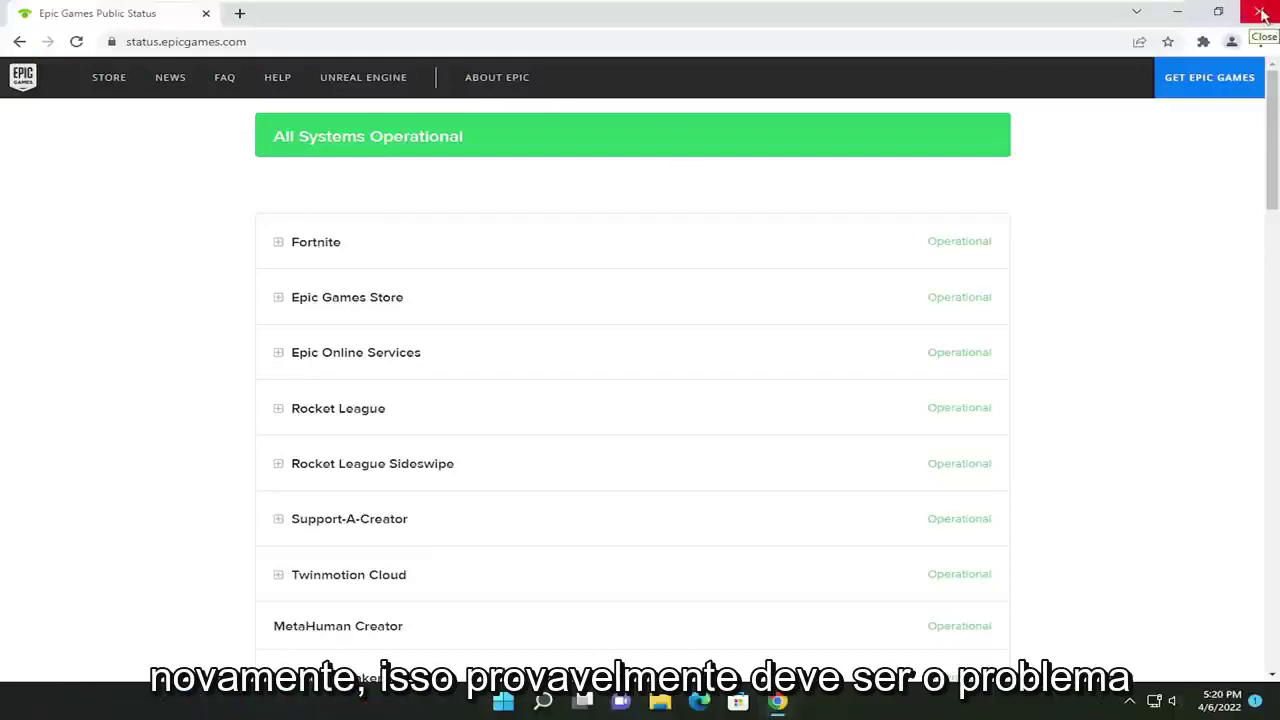
left_click(1259, 11)
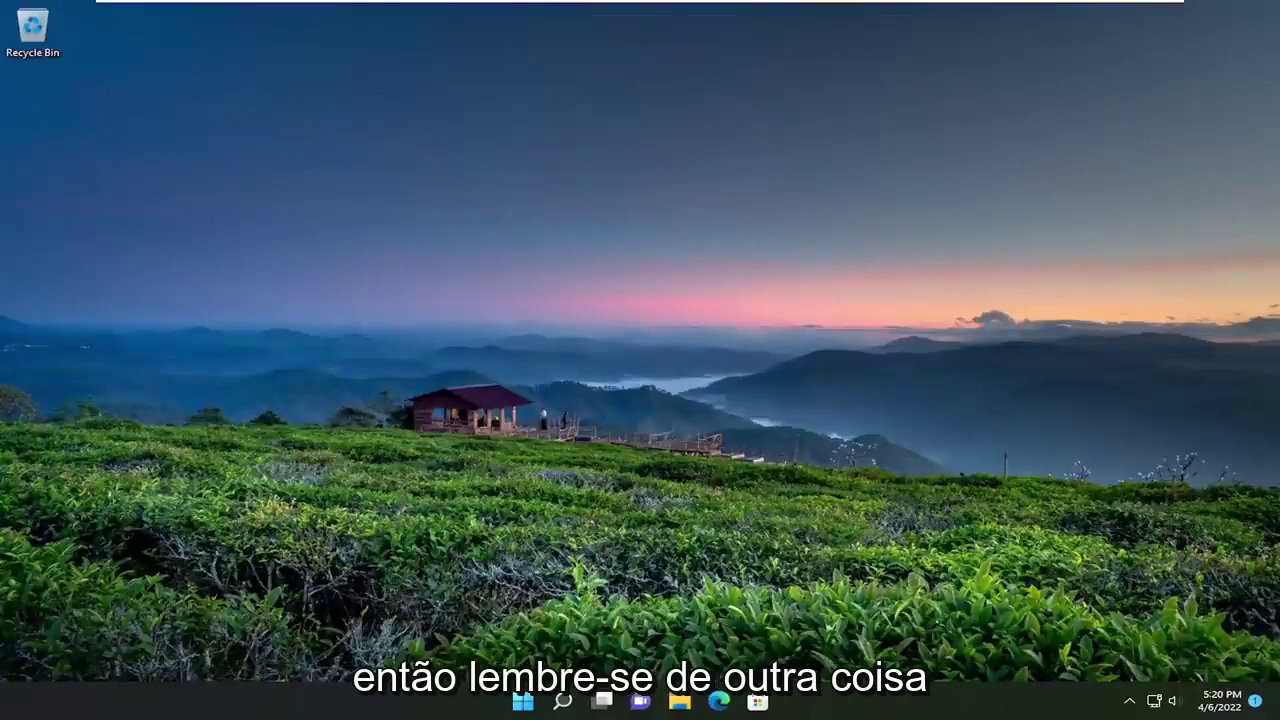
Launch Command Prompt as administrator and move its window aside
left_click(562, 703)
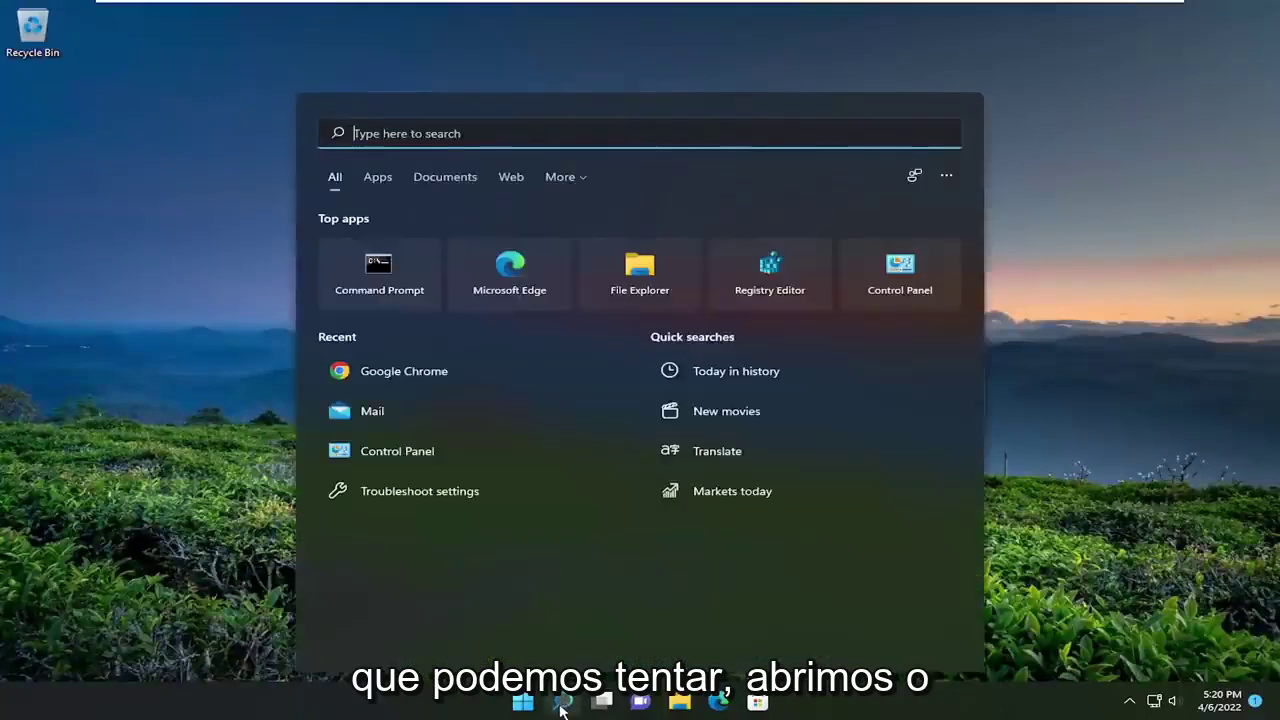
type("cmd")
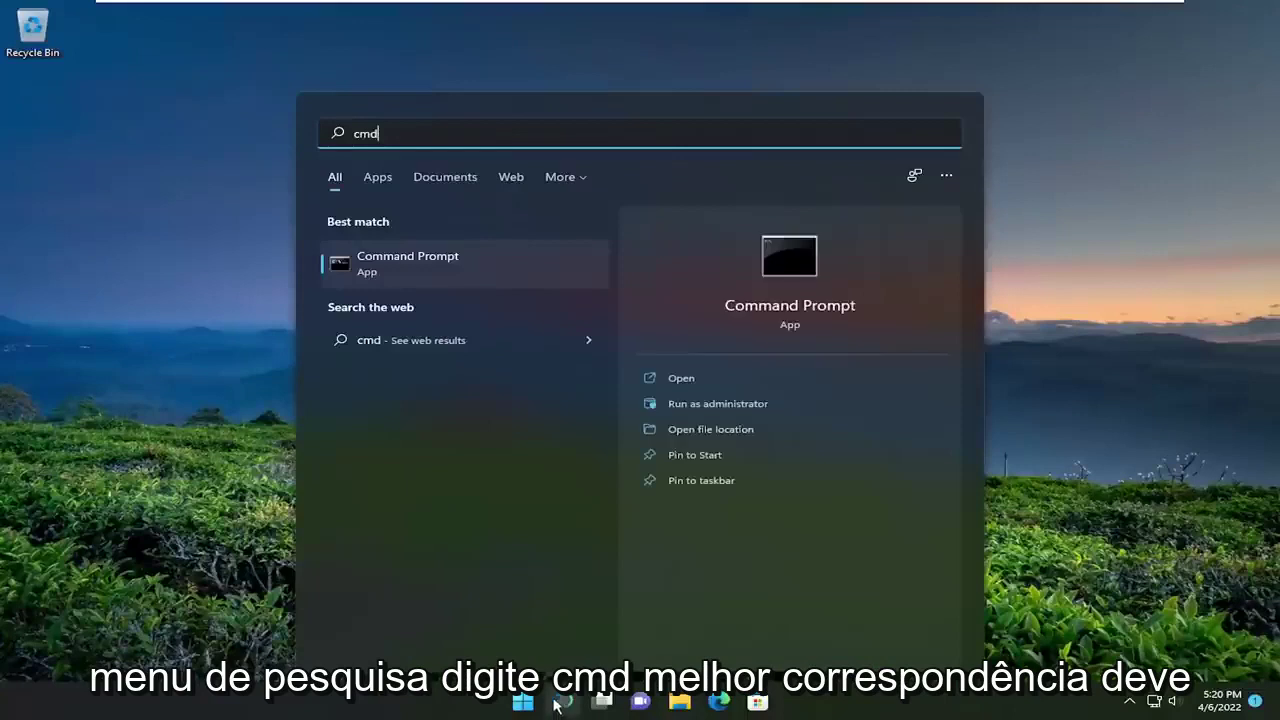
right_click(409, 271)
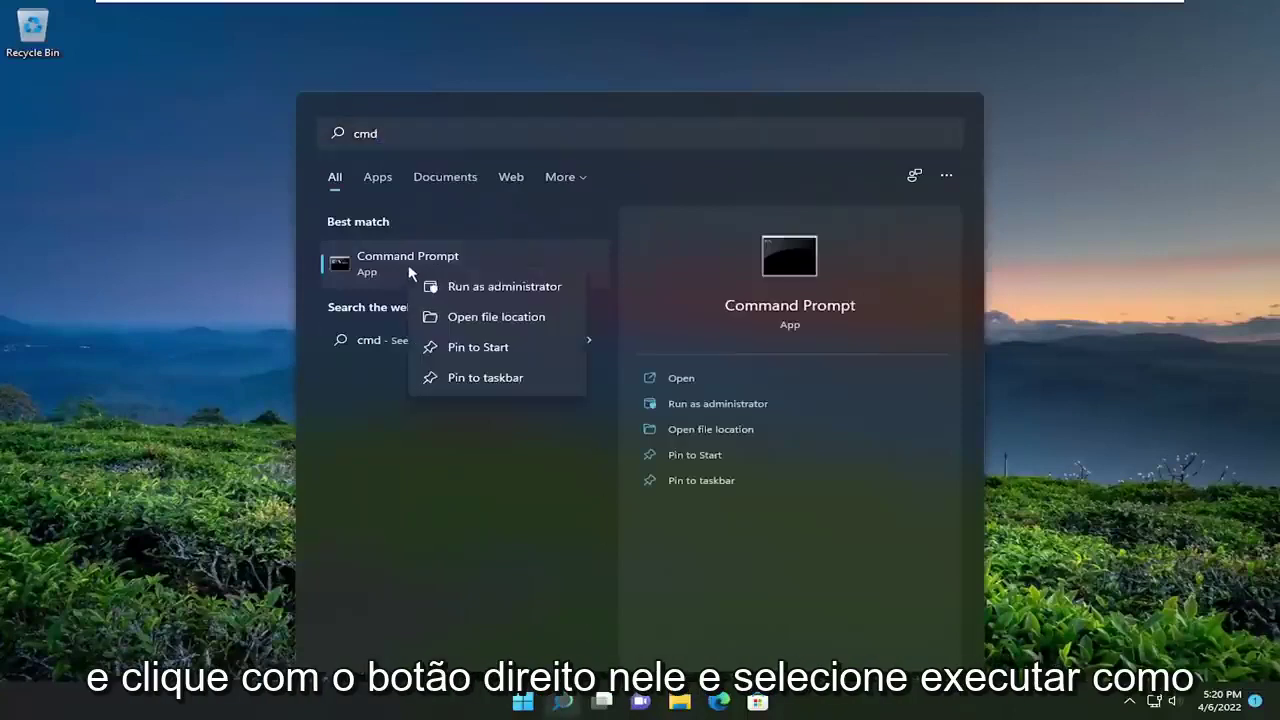
left_click(475, 290)
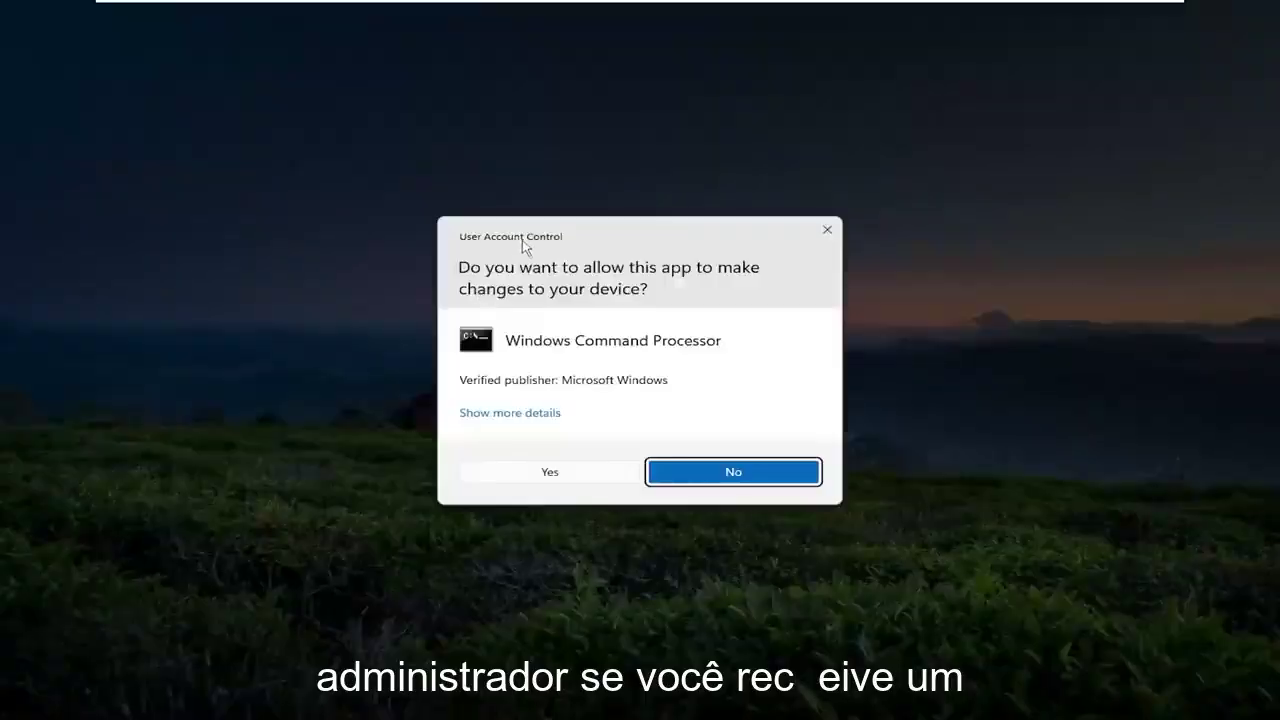
left_click(545, 474)
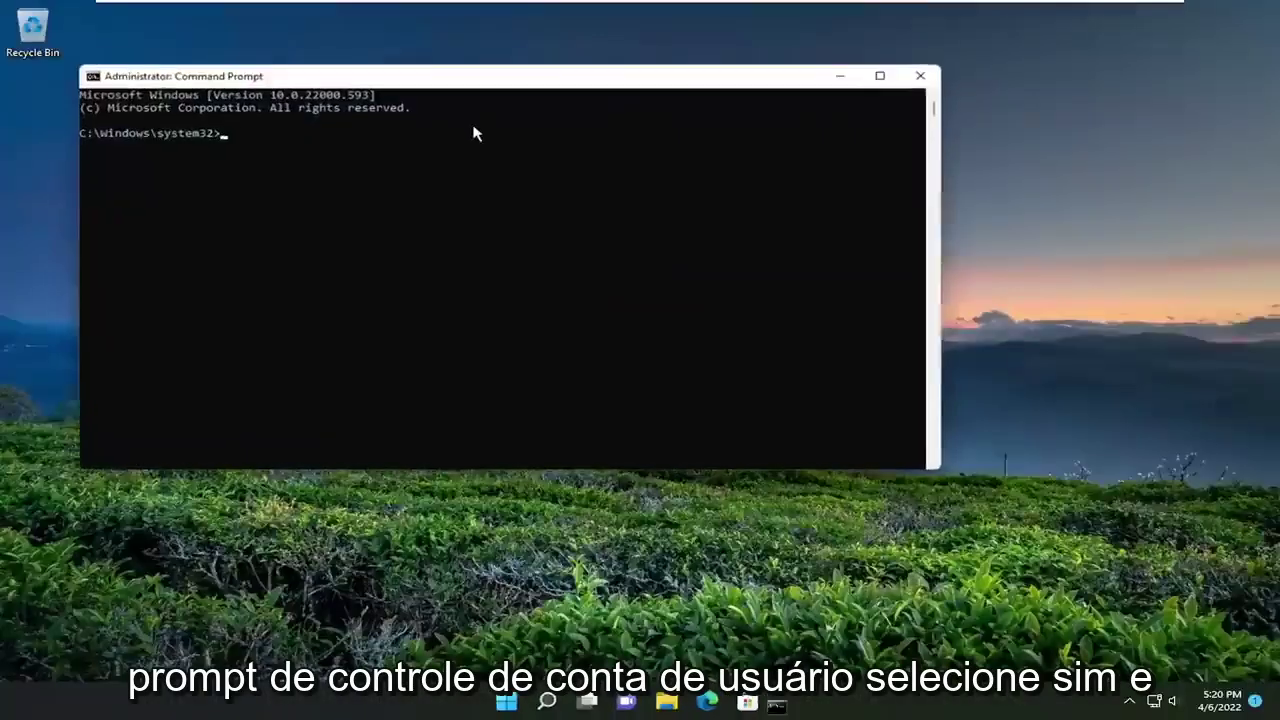
left_click_drag(451, 82, 577, 111)
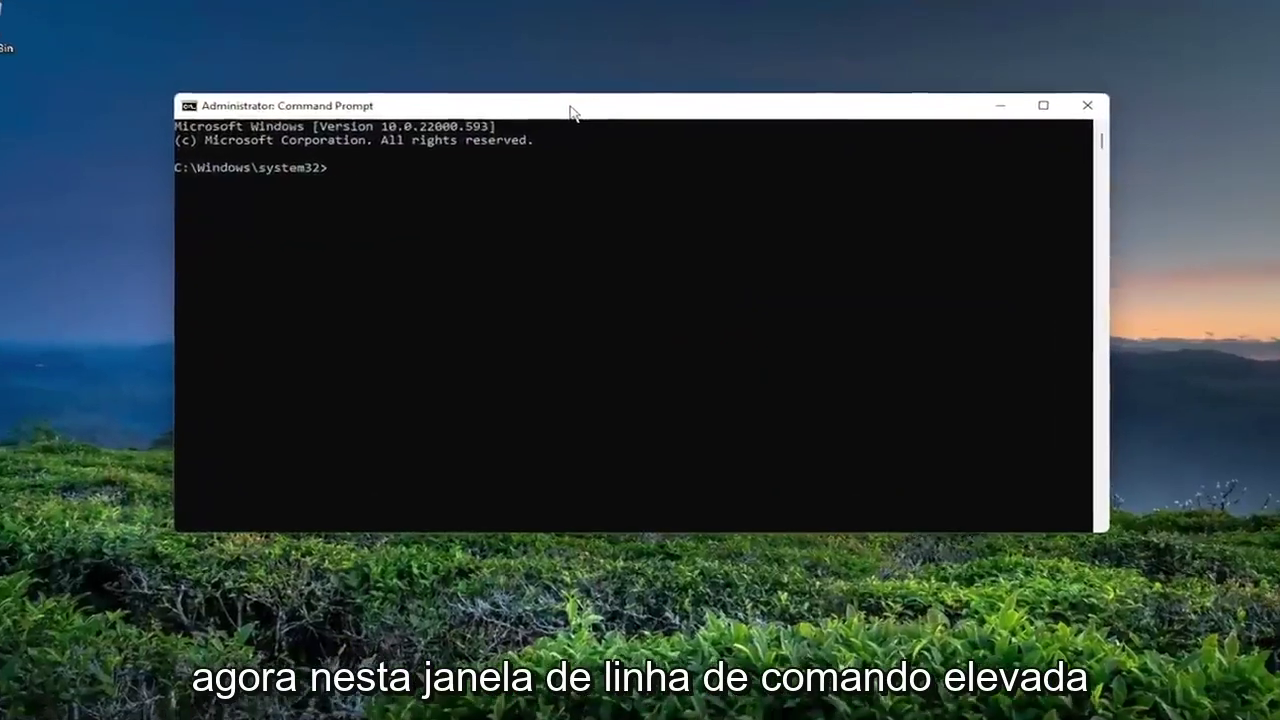
Run ipconfig /flushdns and netsh winsock reset, then close the Command Prompt
type("ipc")
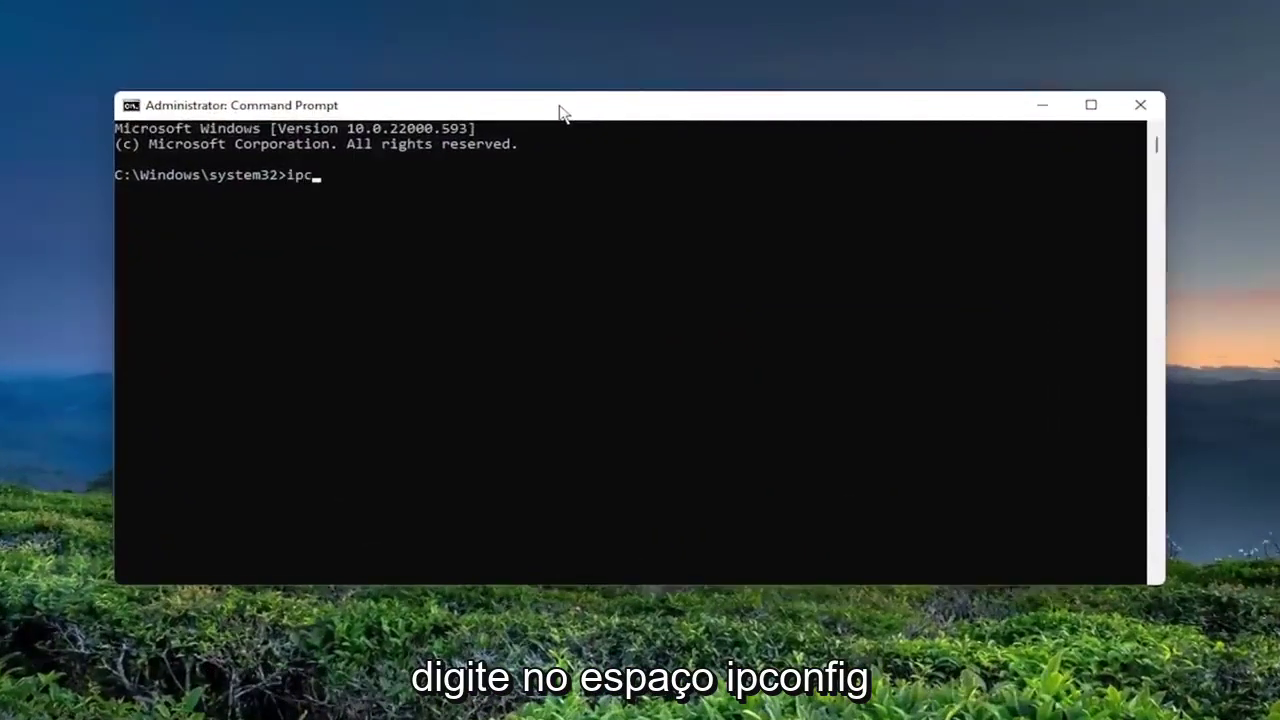
type("onfig /flushdns")
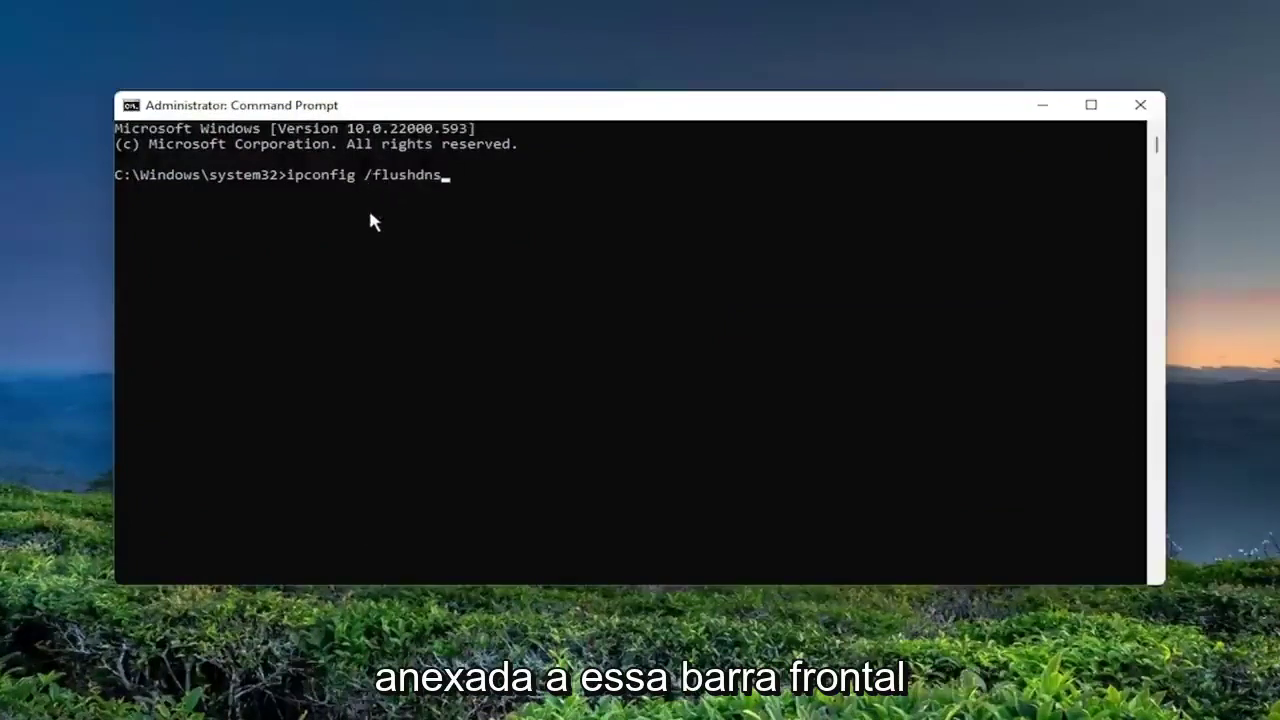
key("Return")
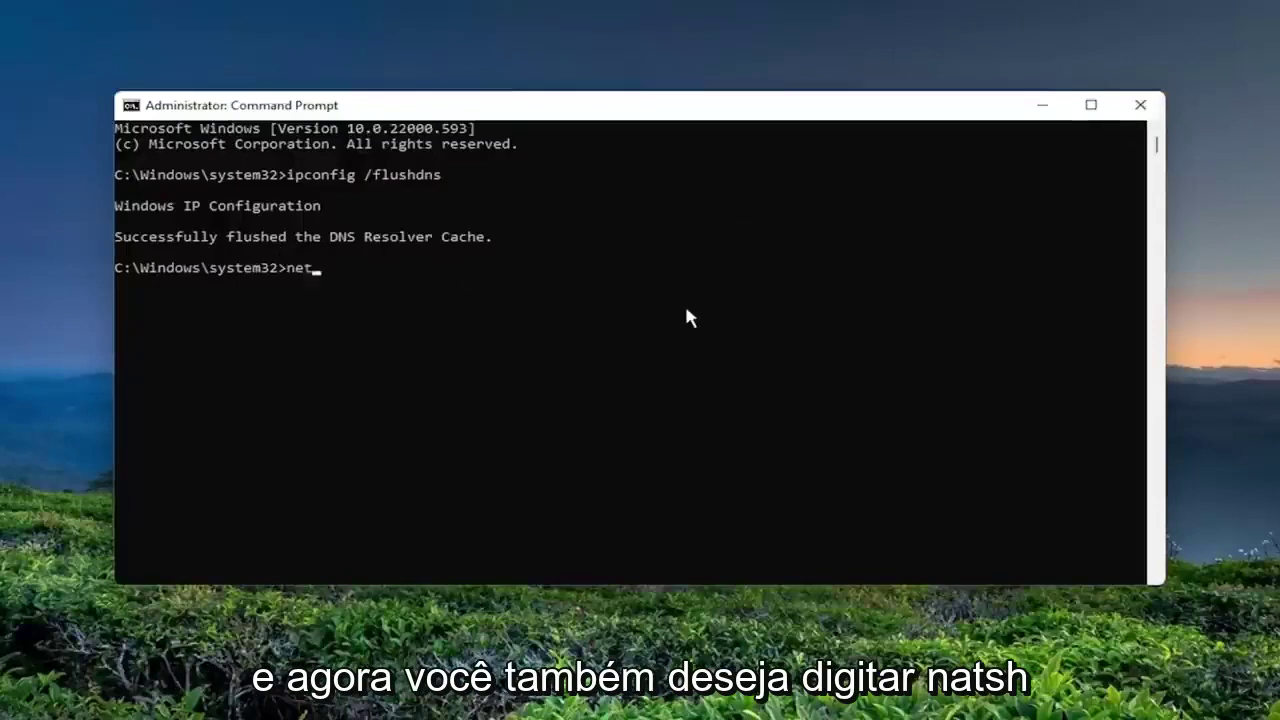
type("sh w")
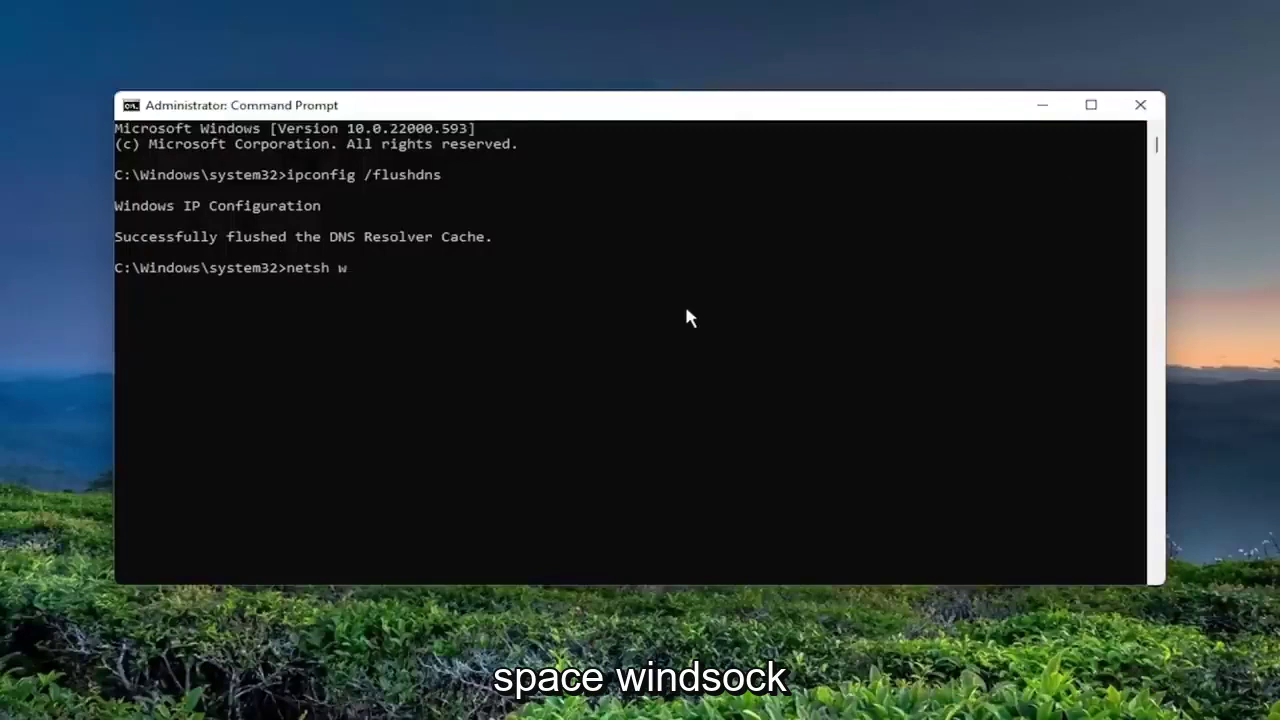
type("ins")
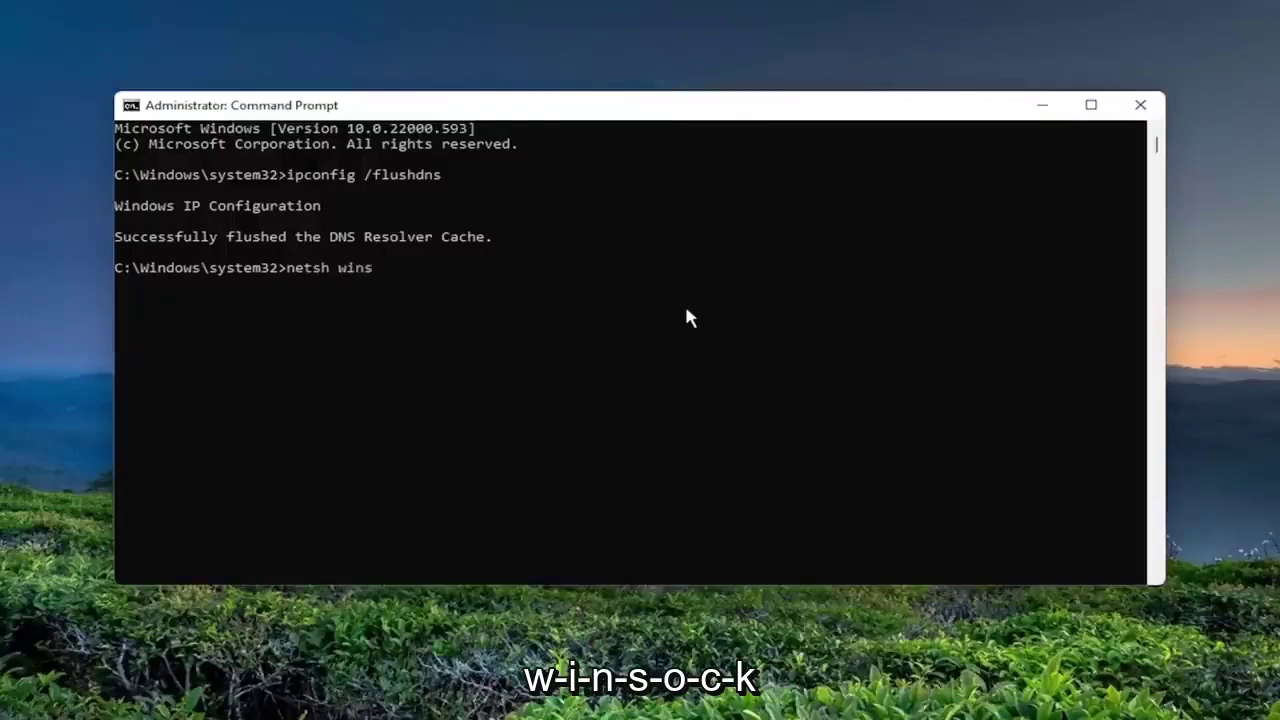
type("ock reset")
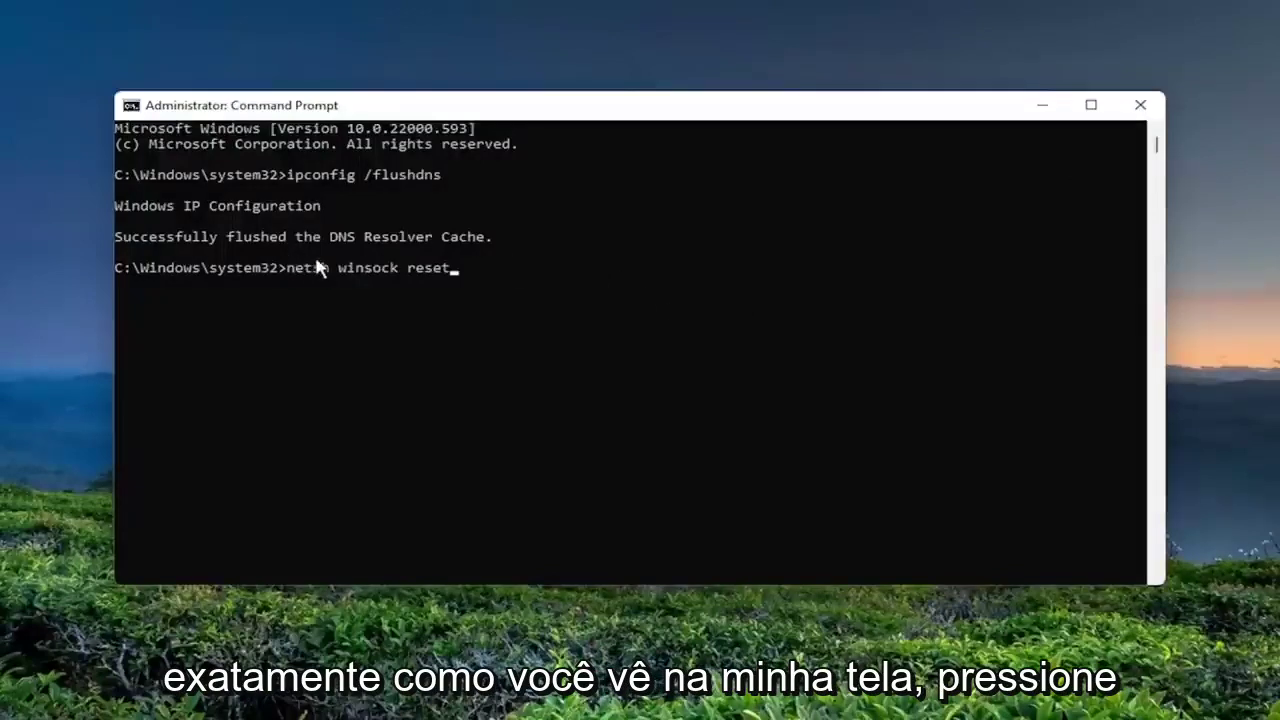
key("Return")
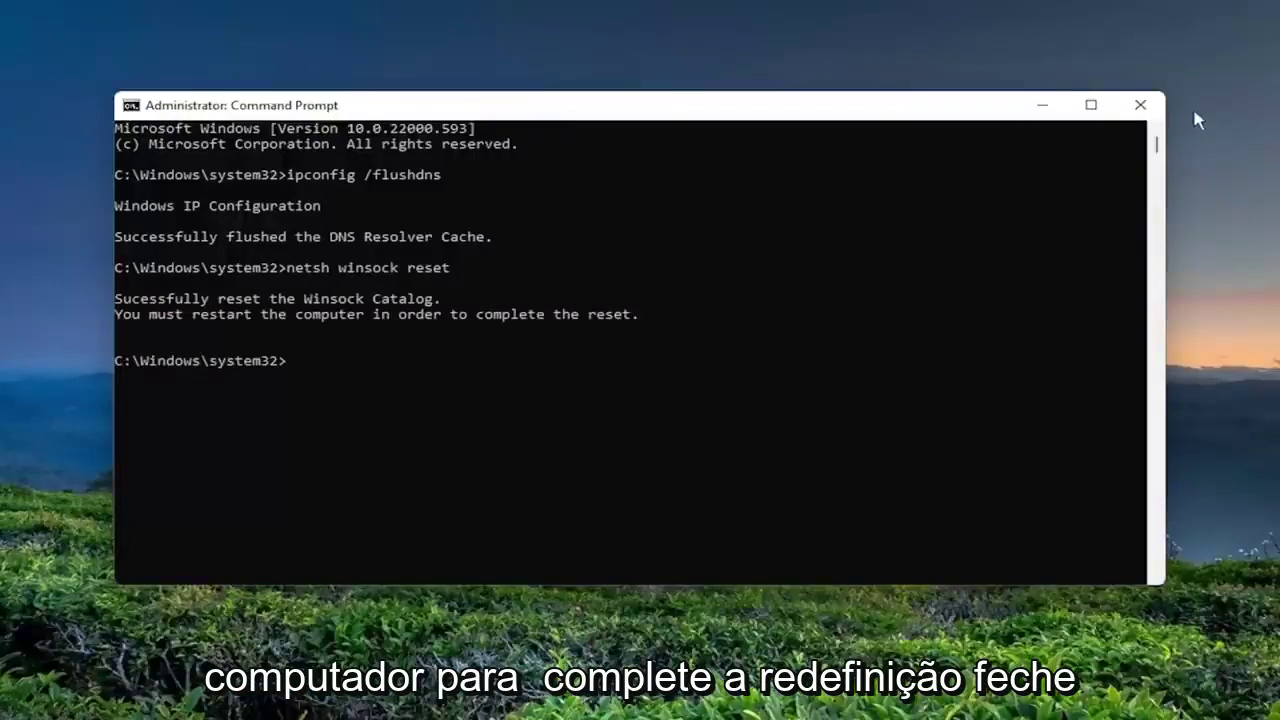
left_click(1121, 105)
Restart the PC from the Start button's Shut down or sign out menu
right_click(522, 701)
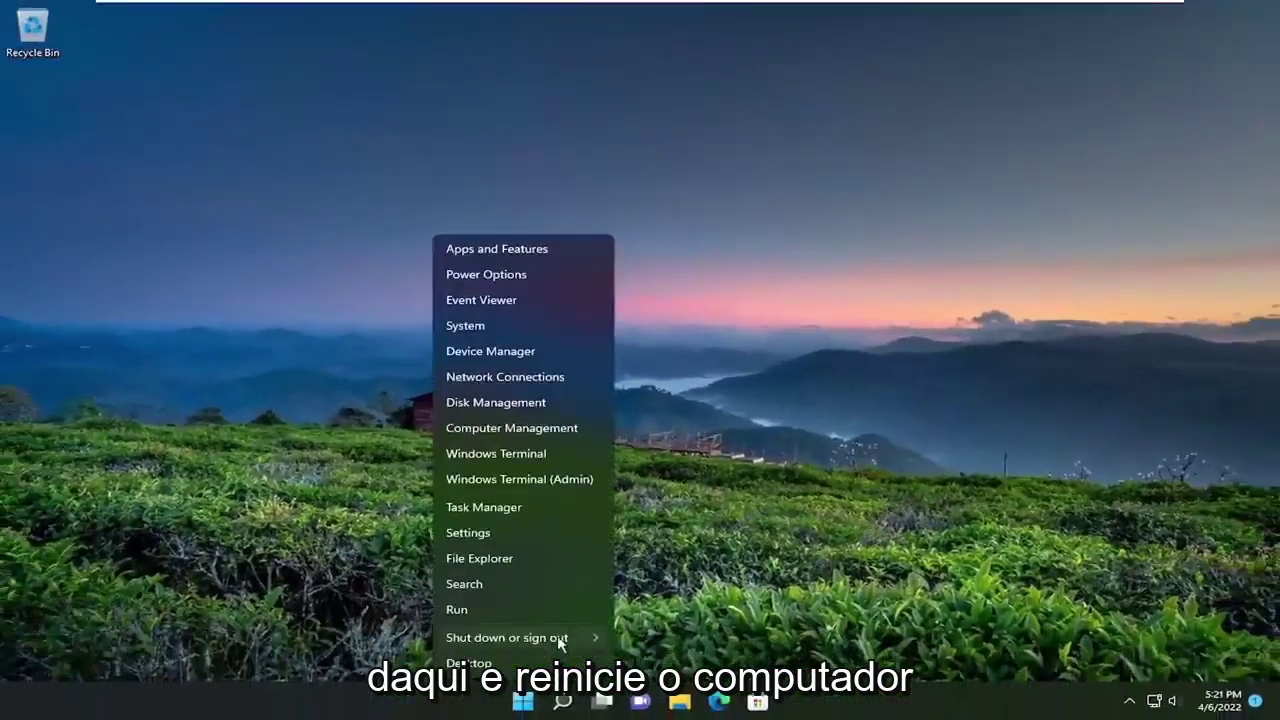
mouse_move(560, 637)
left_click(643, 666)
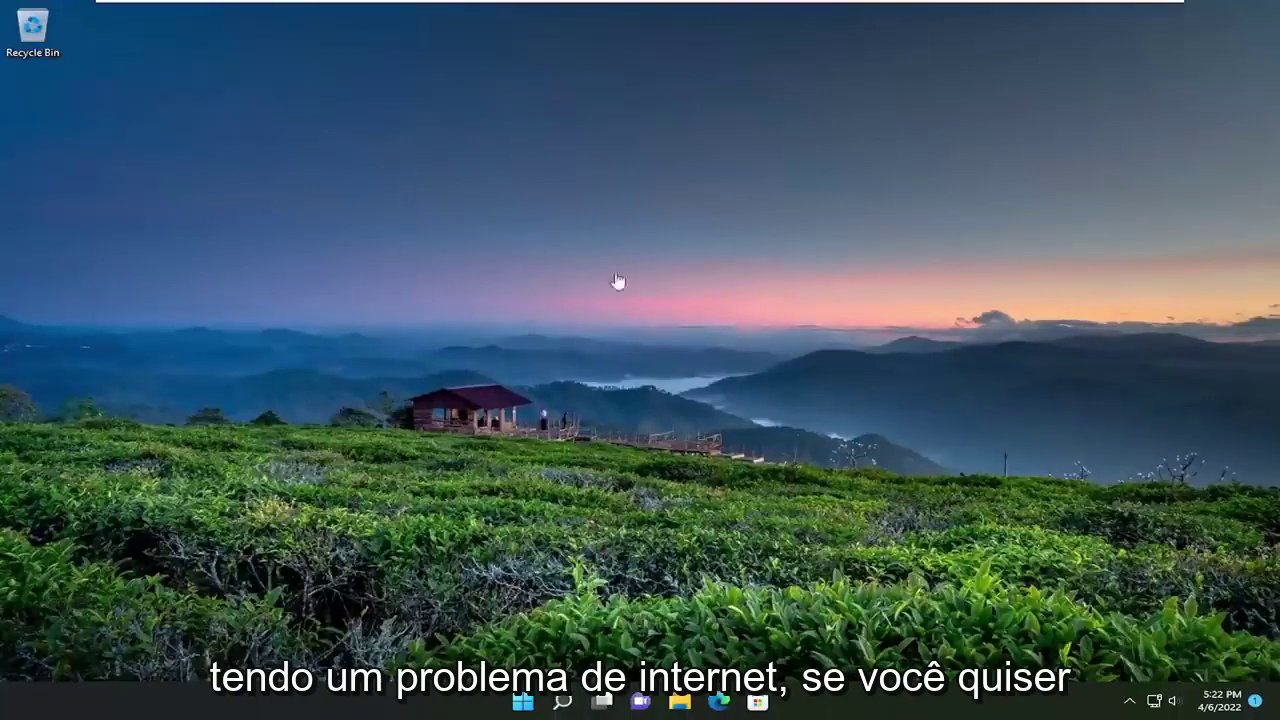
Open Settings at Network & internet > Advanced network settings > Network reset
left_click(563, 703)
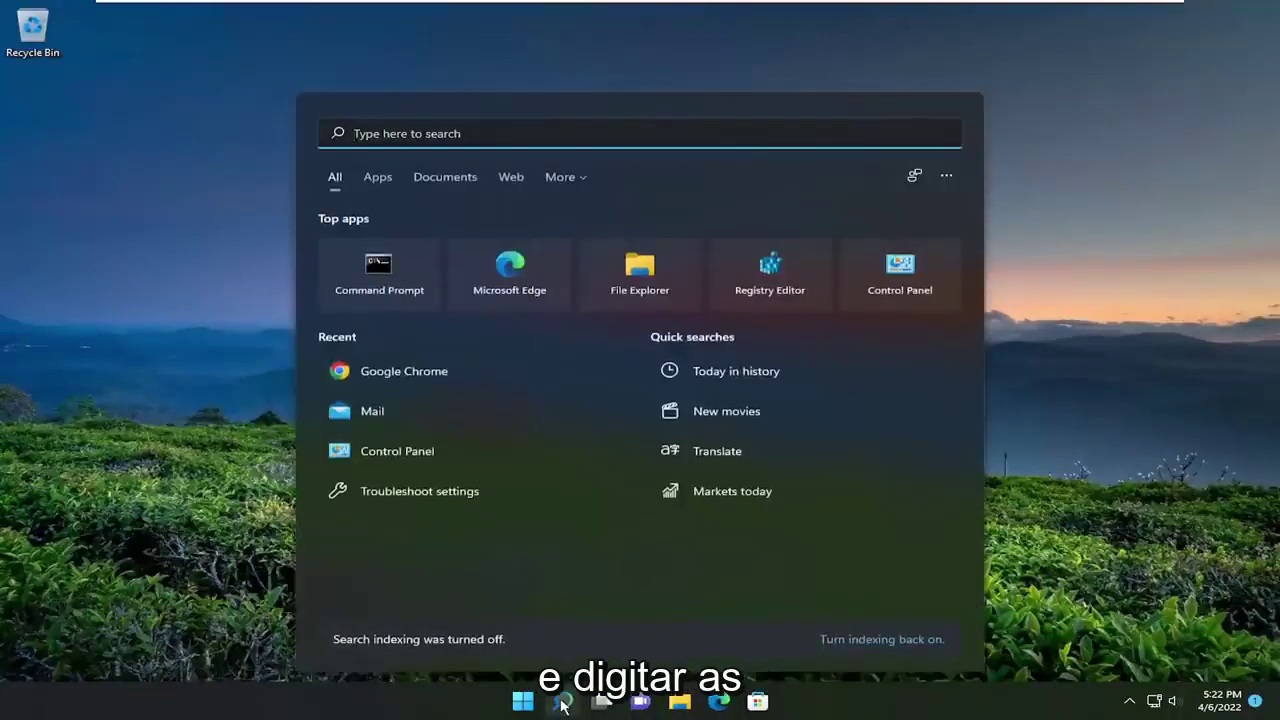
type("settings")
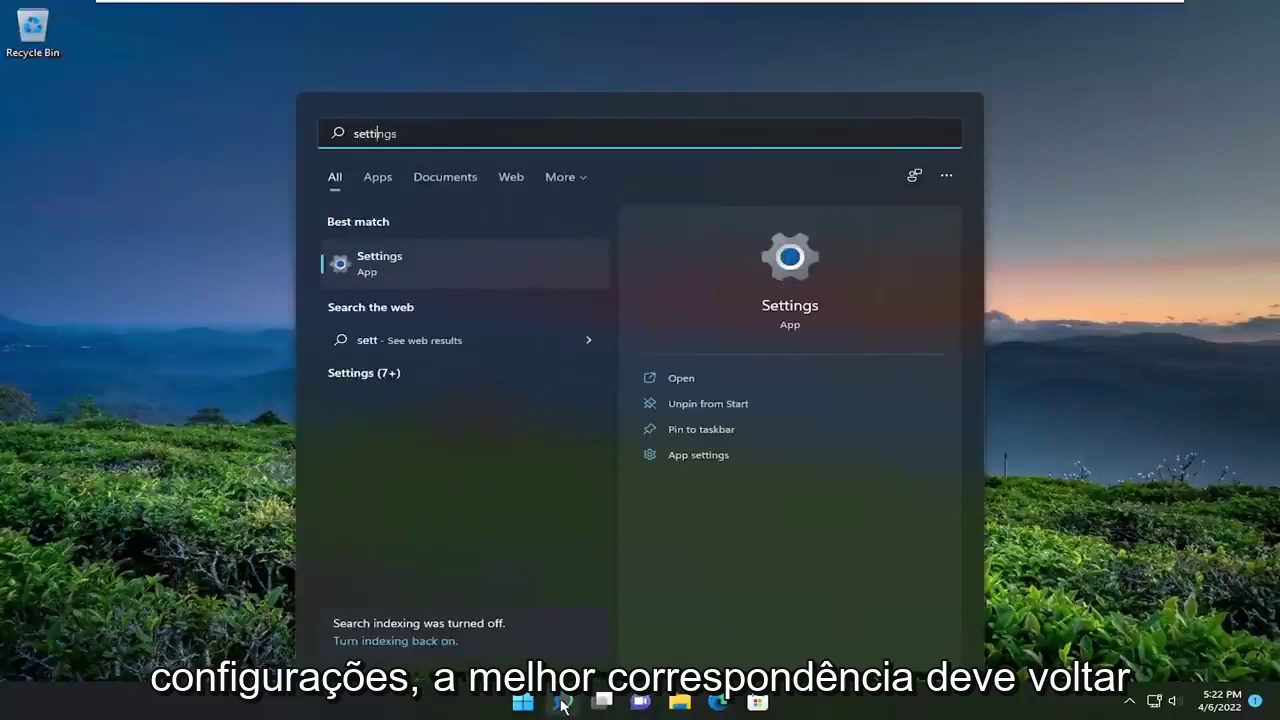
left_click(414, 277)
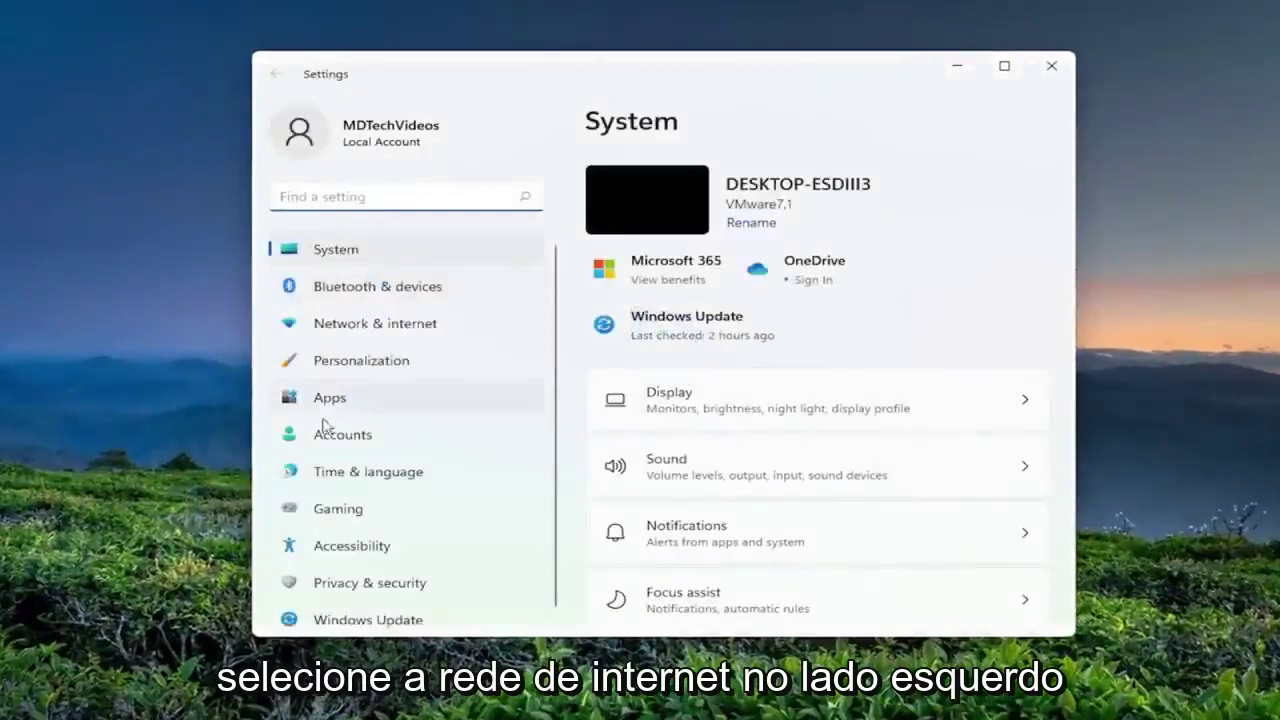
left_click(345, 324)
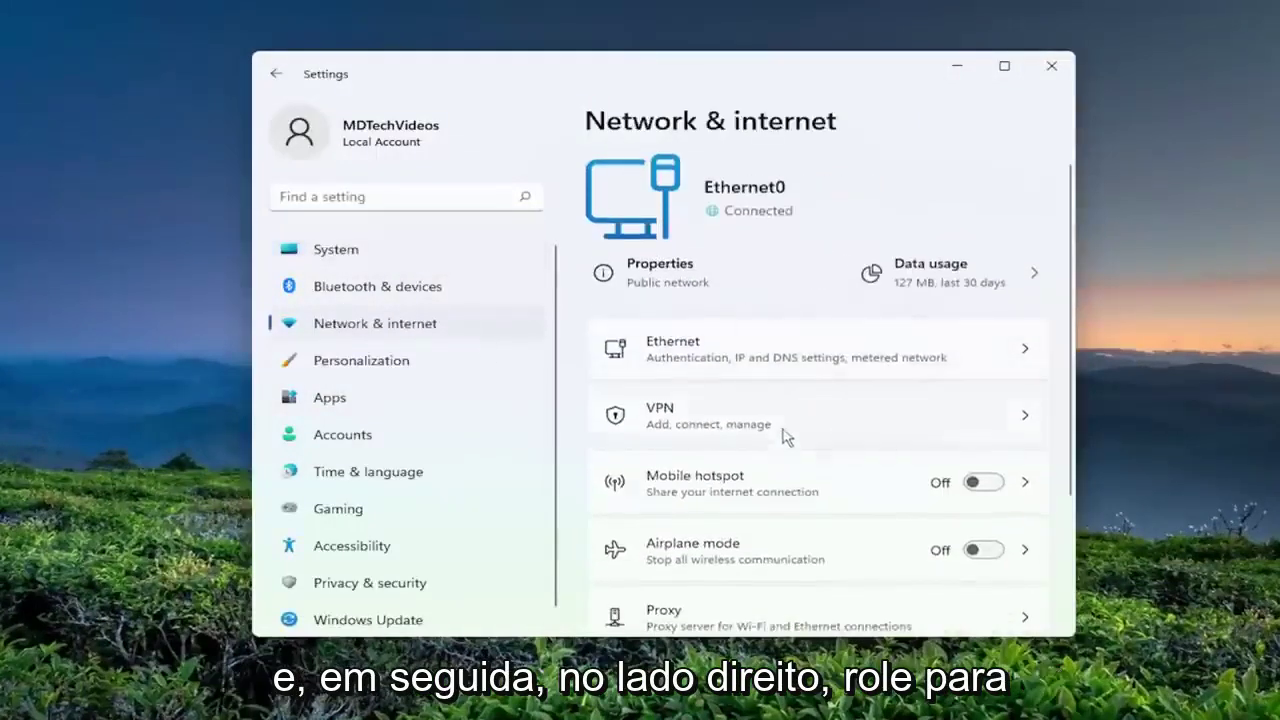
scroll(783, 434, "down", 3)
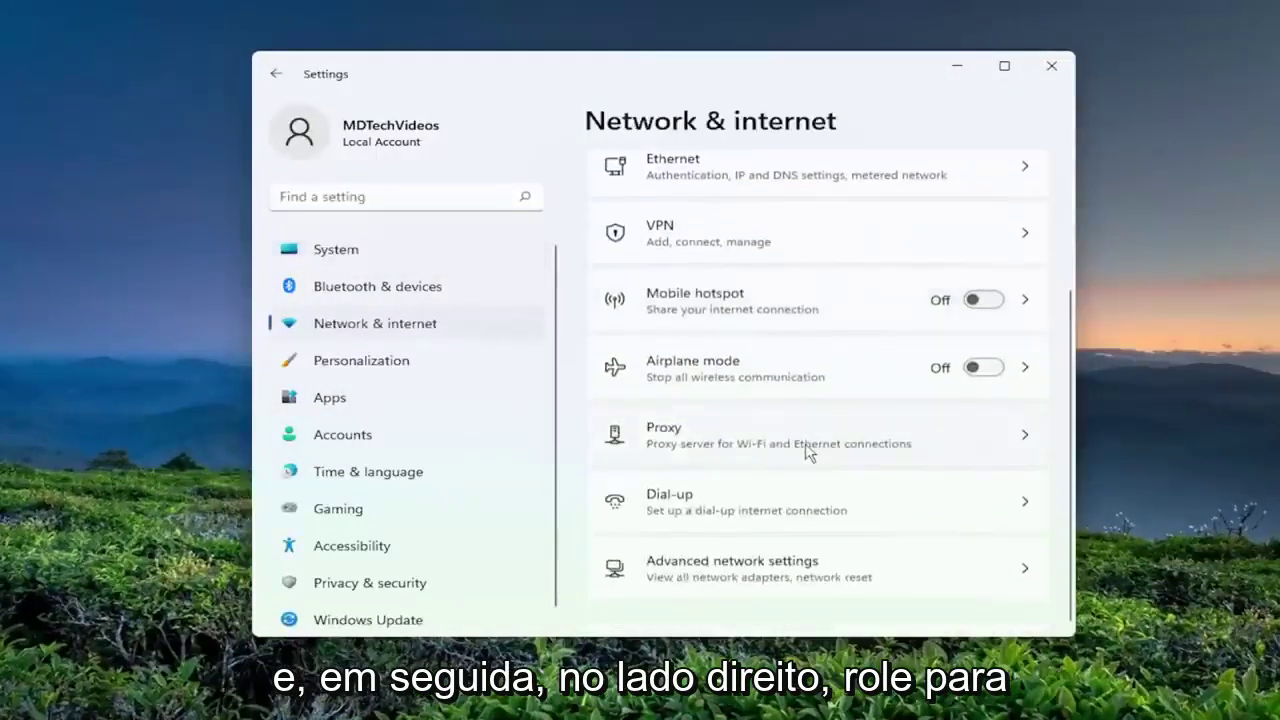
left_click(737, 569)
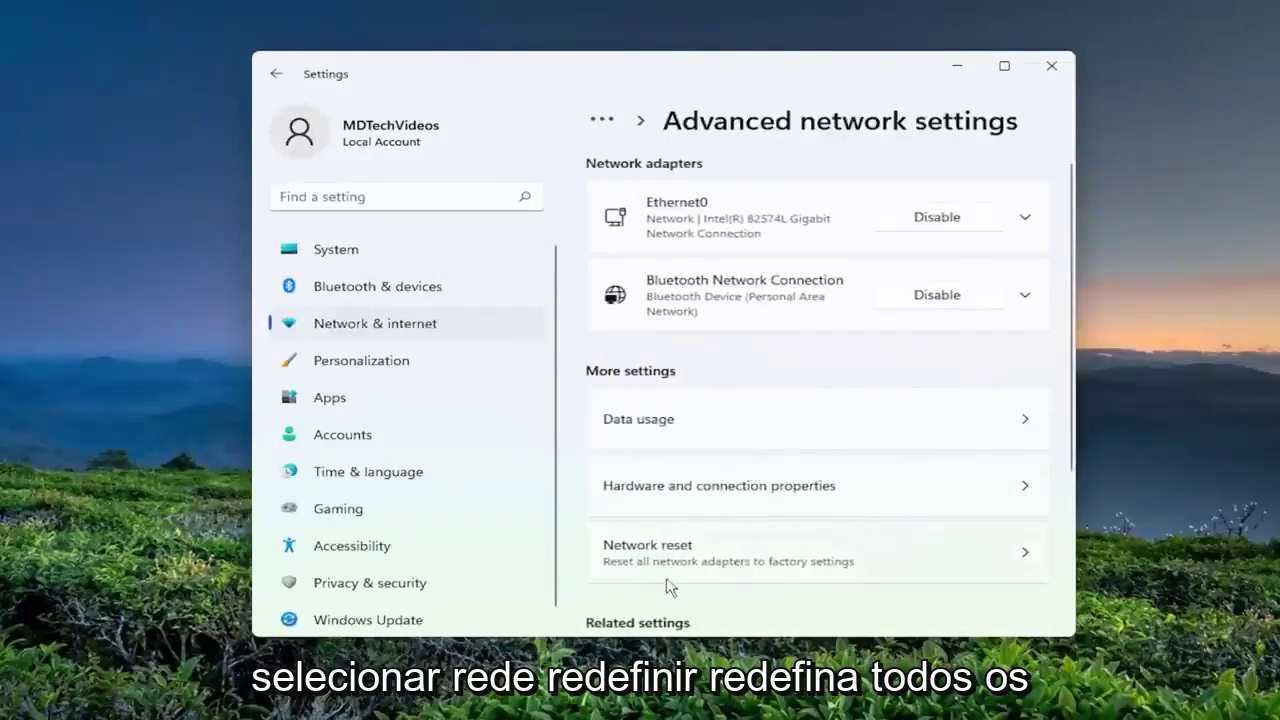
left_click(808, 566)
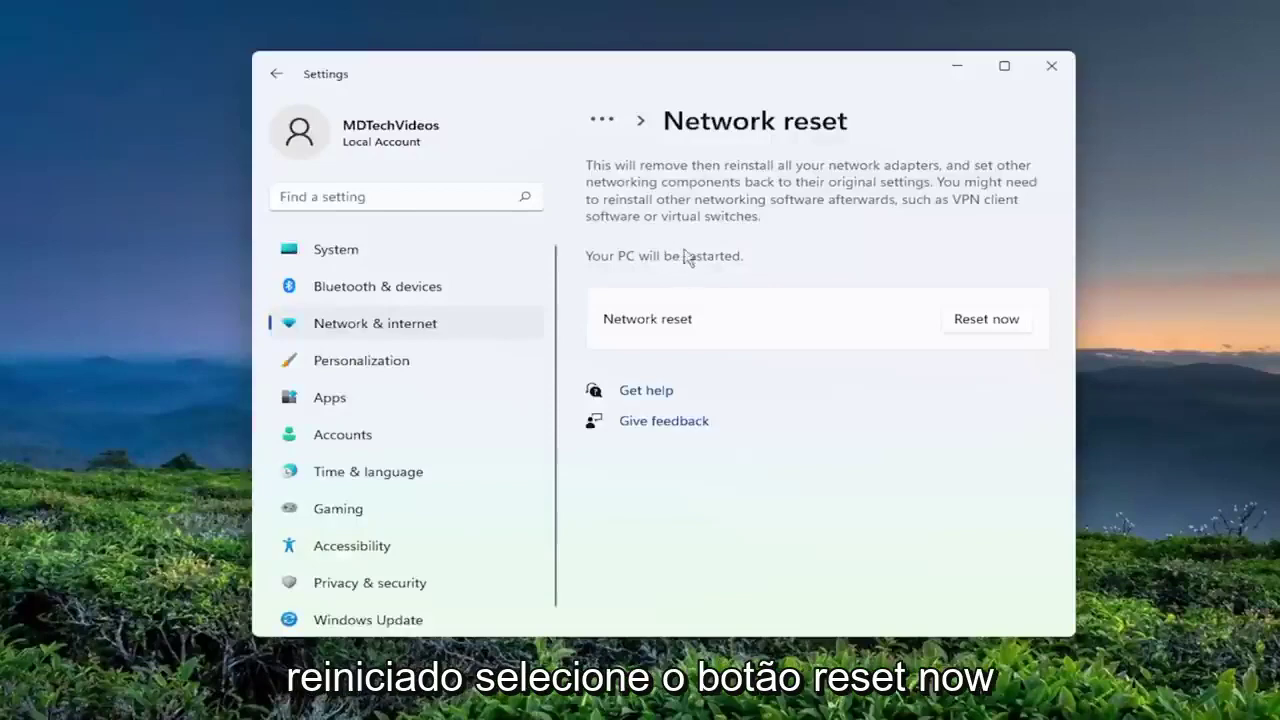
Confirm Network reset, dismiss the sign-out notice, and close Settings
left_click(985, 320)
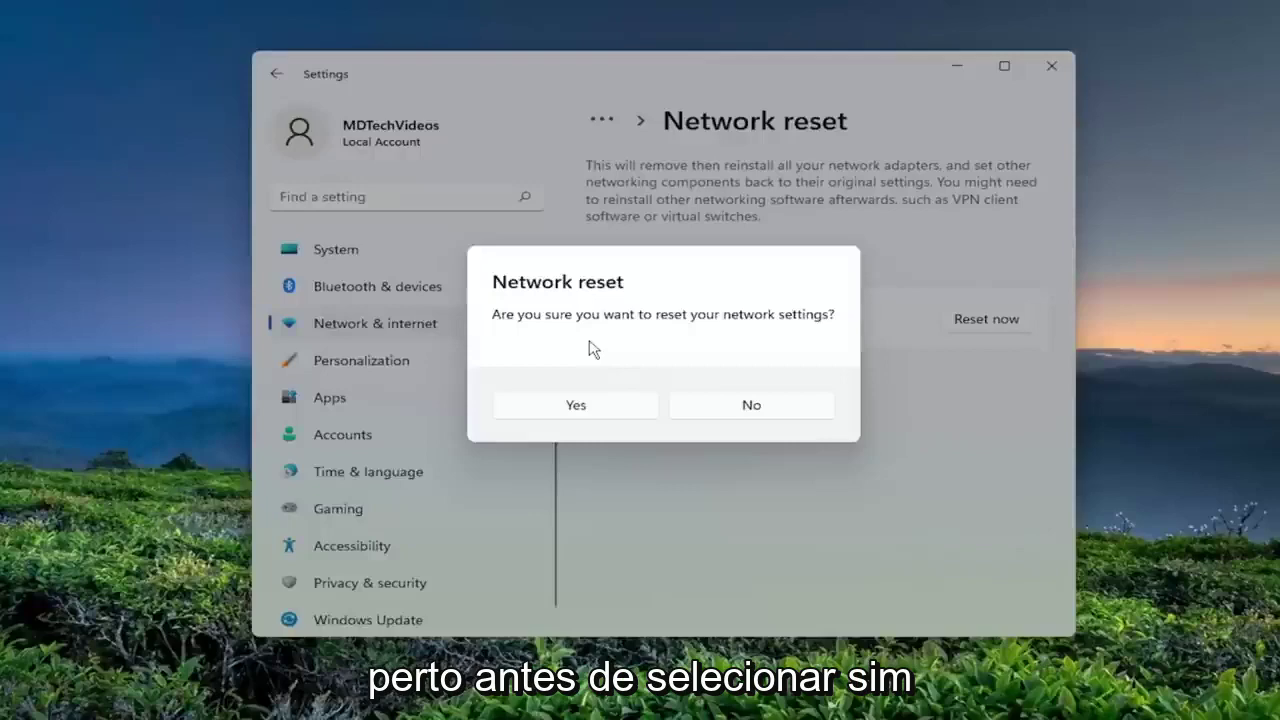
left_click(571, 402)
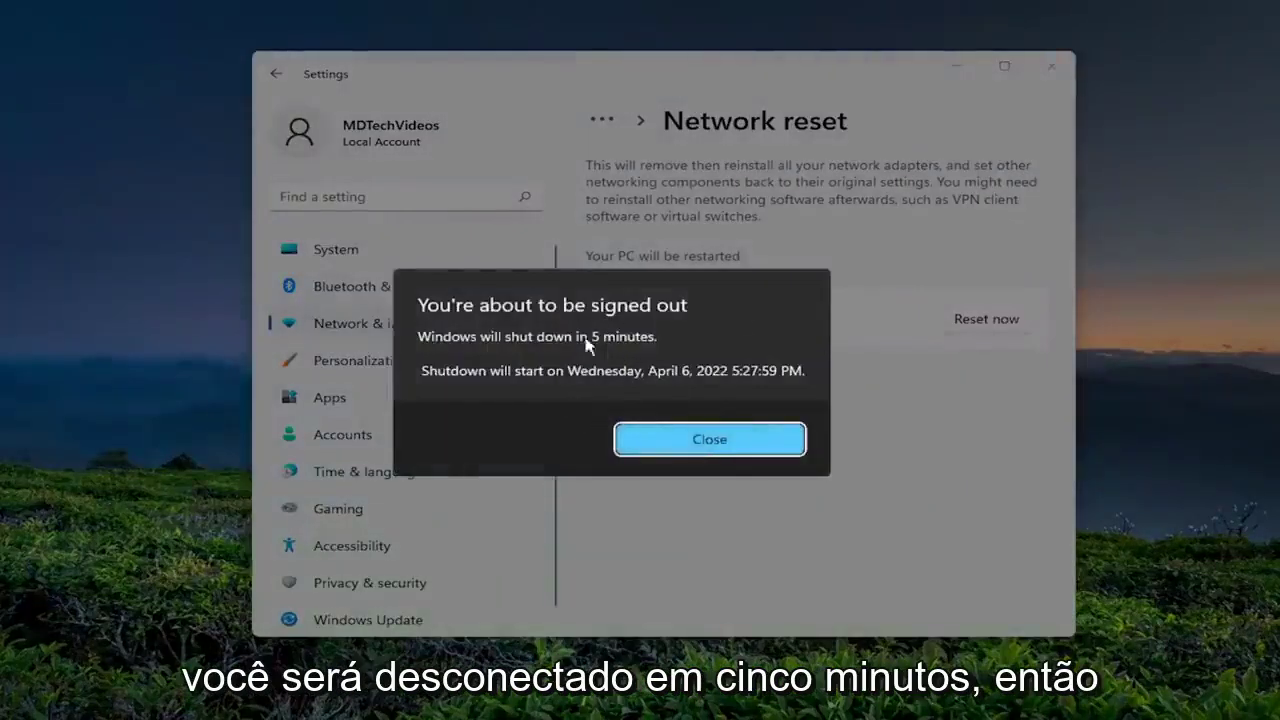
left_click(710, 441)
left_click(1051, 66)
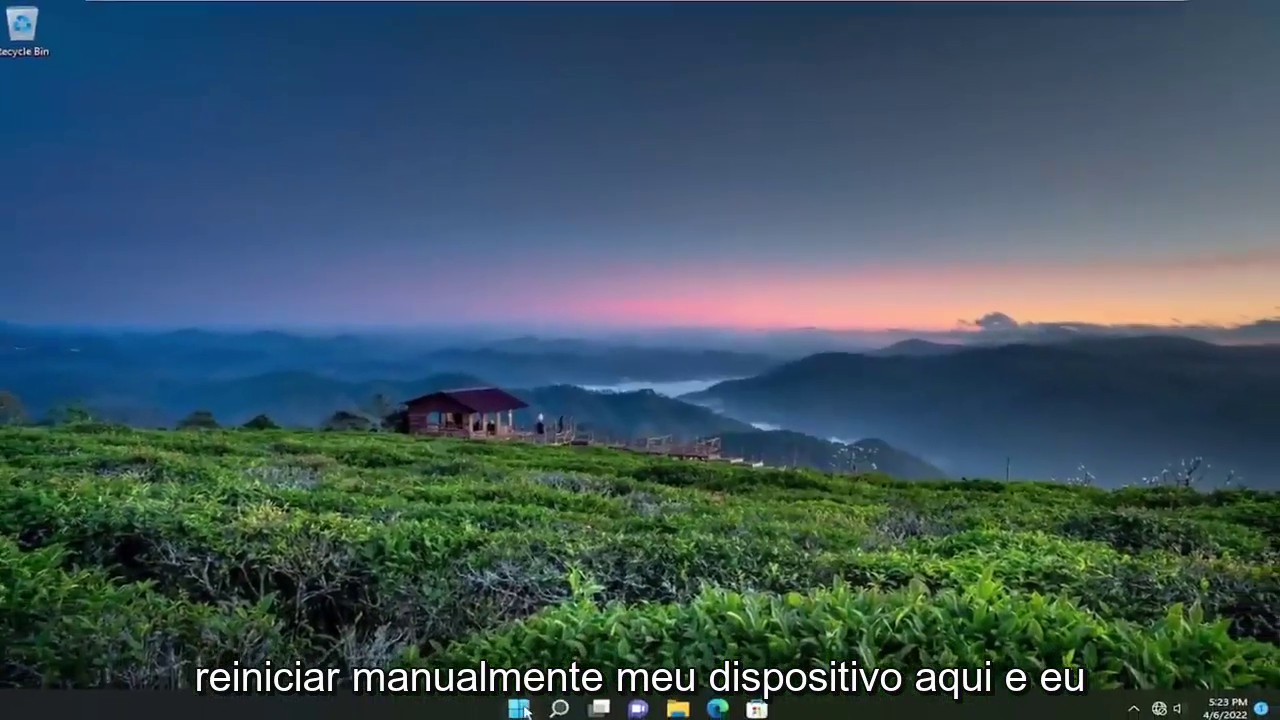
Restart the PC from the Start button's Shut down or sign out menu
right_click(523, 709)
mouse_move(532, 638)
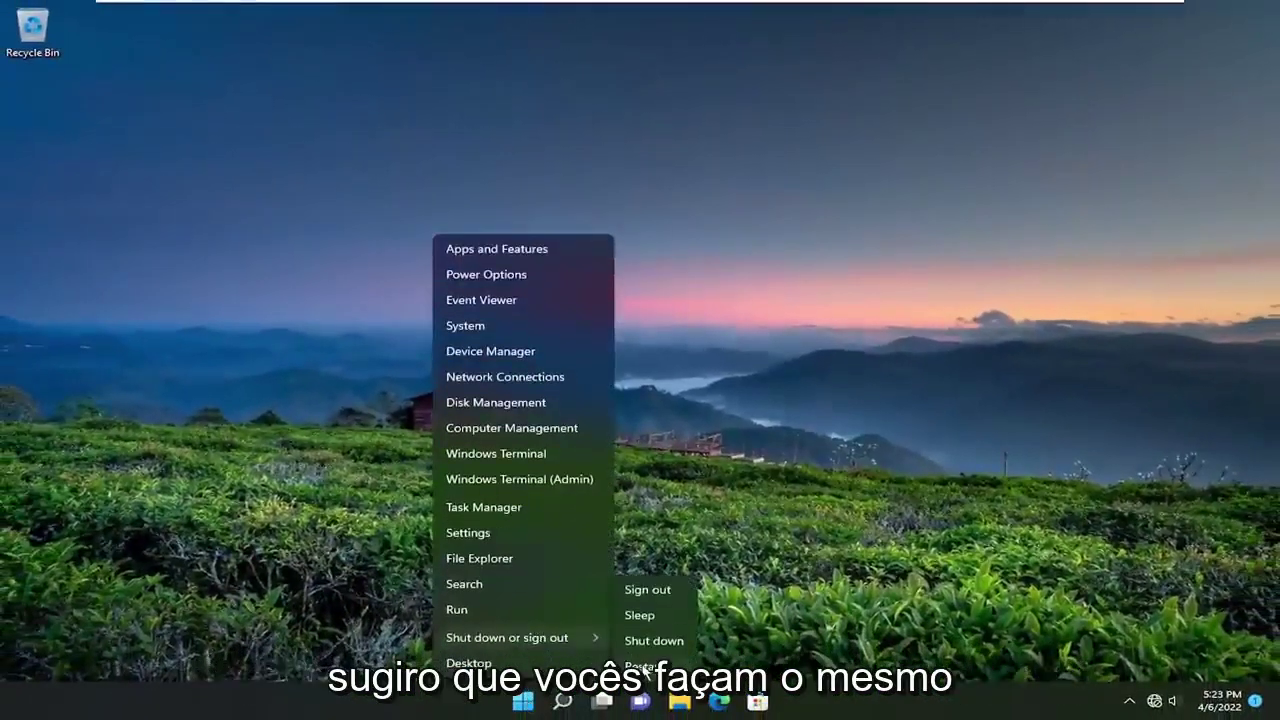
left_click(645, 684)
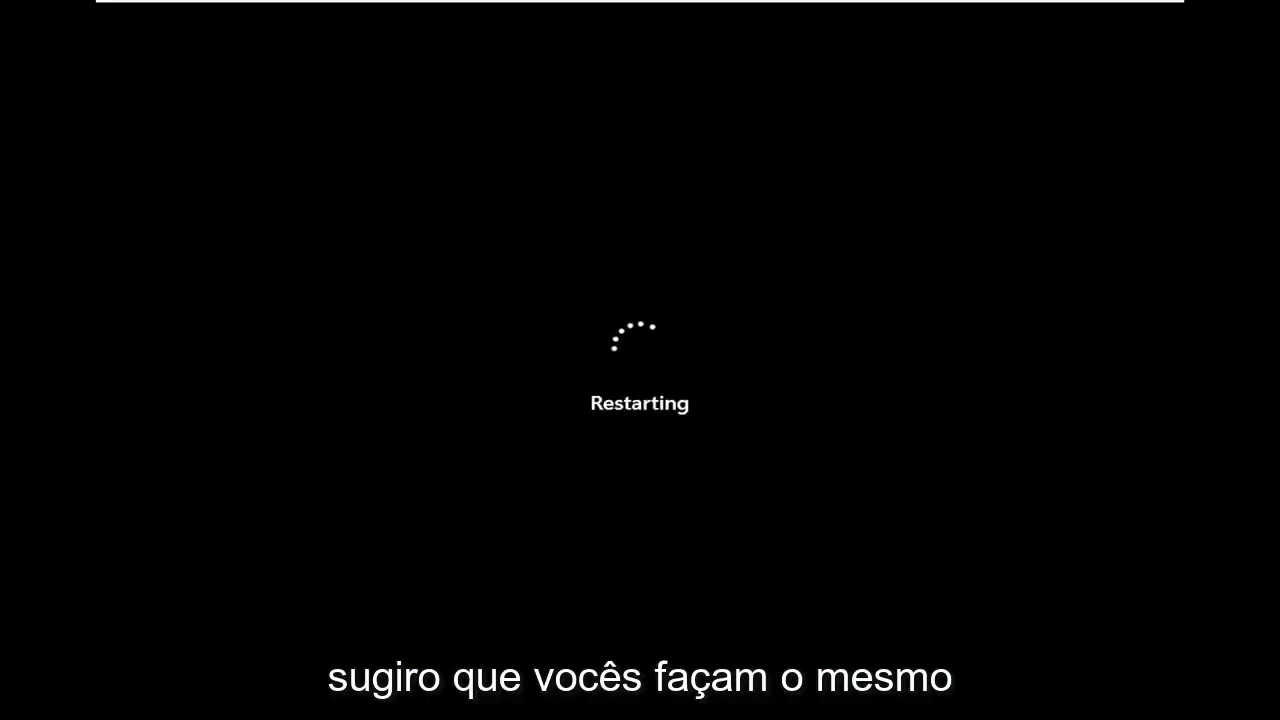